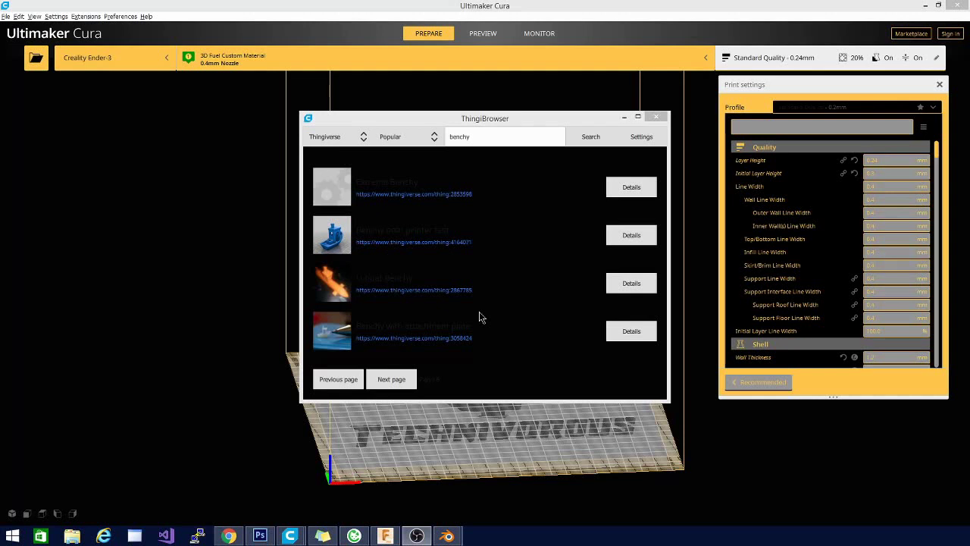
Step: Add the 3DBenchy from Thingiverse to the build plate and pick the FLSUN Q5 printer
left_click(630, 235)
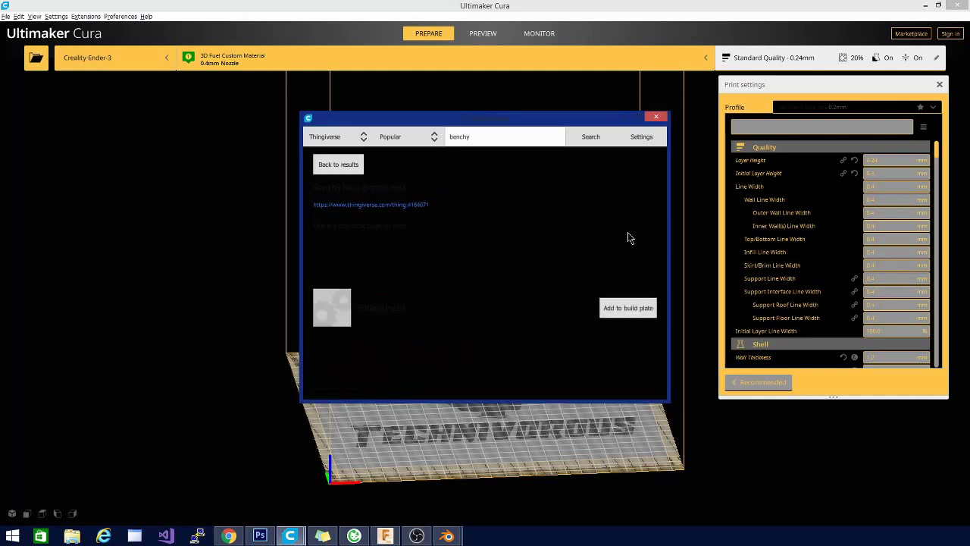
left_click(628, 310)
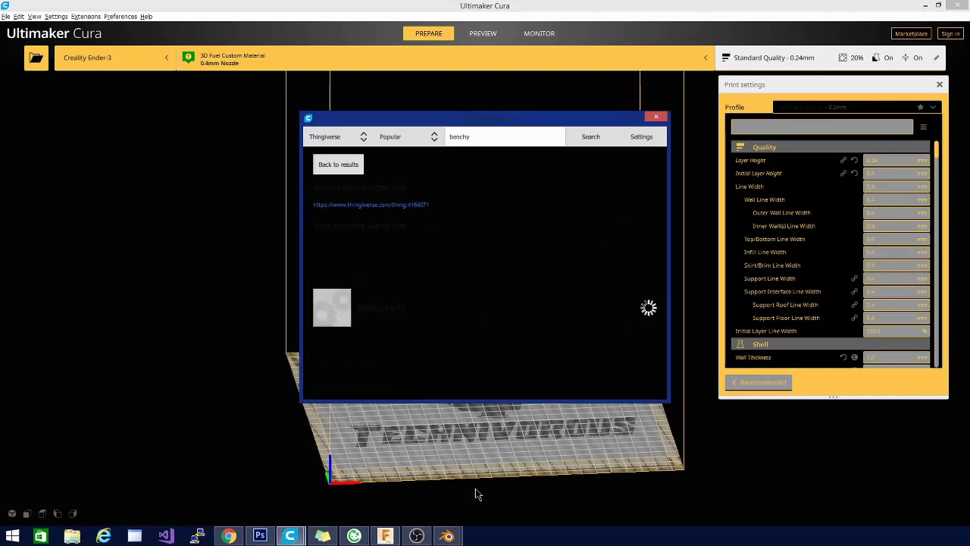
left_click(110, 58)
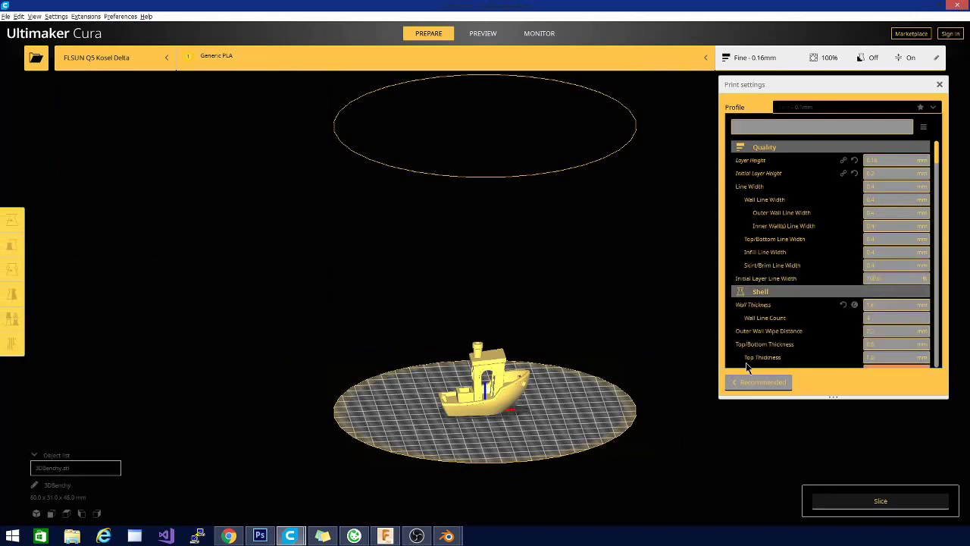
right_click_drag(635, 382, 611, 404)
right_click_drag(364, 422, 576, 365)
scroll(500, 446, "up", 3)
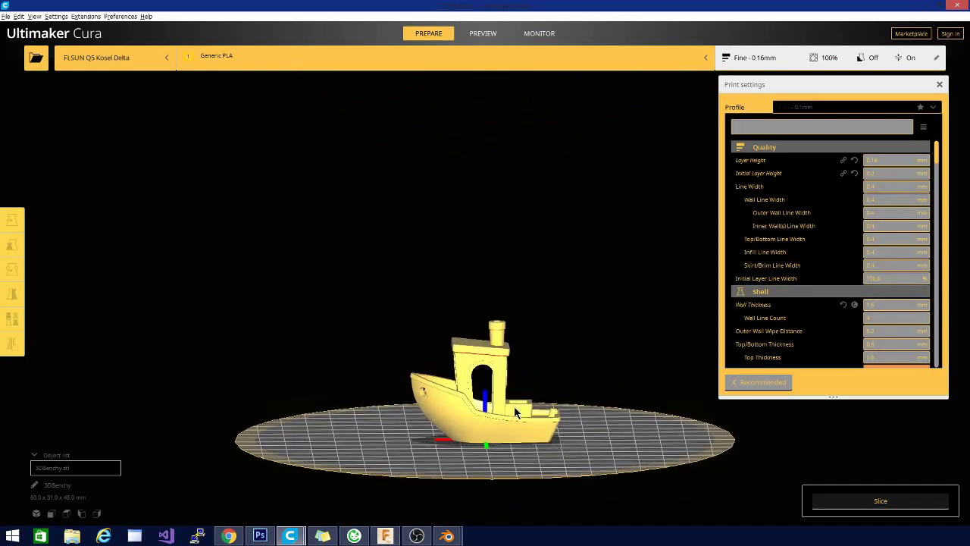
scroll(576, 365, "up", 5)
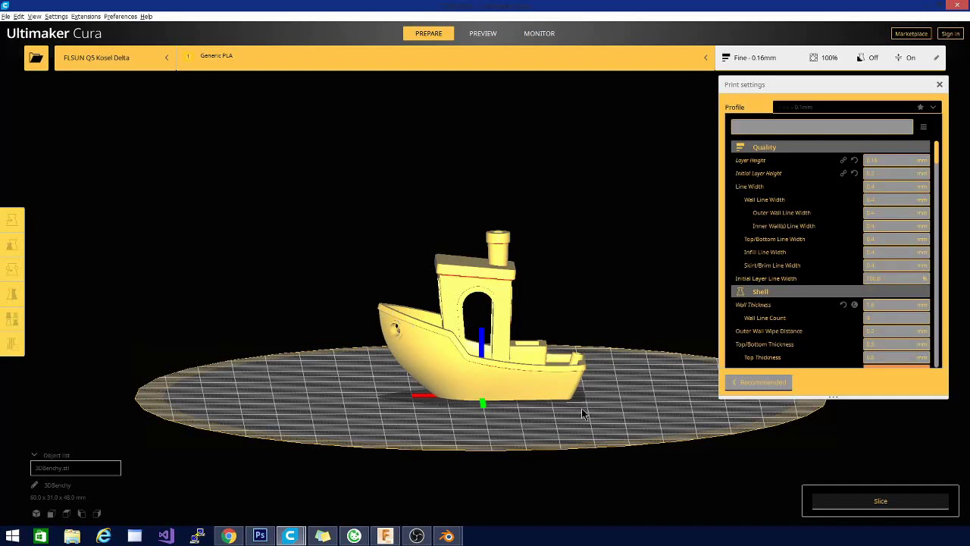
right_click_drag(647, 410, 573, 426)
right_click_drag(400, 415, 292, 460)
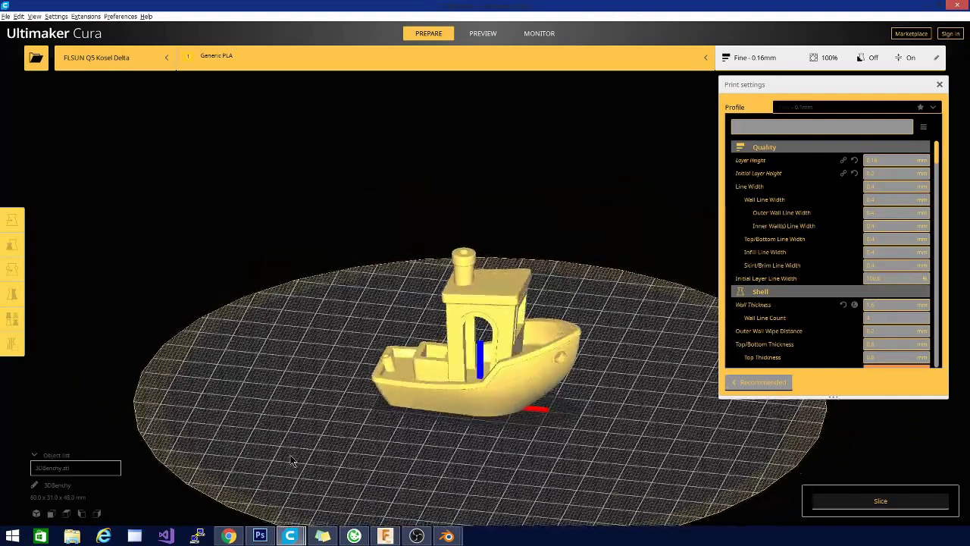
right_click_drag(496, 471, 638, 500)
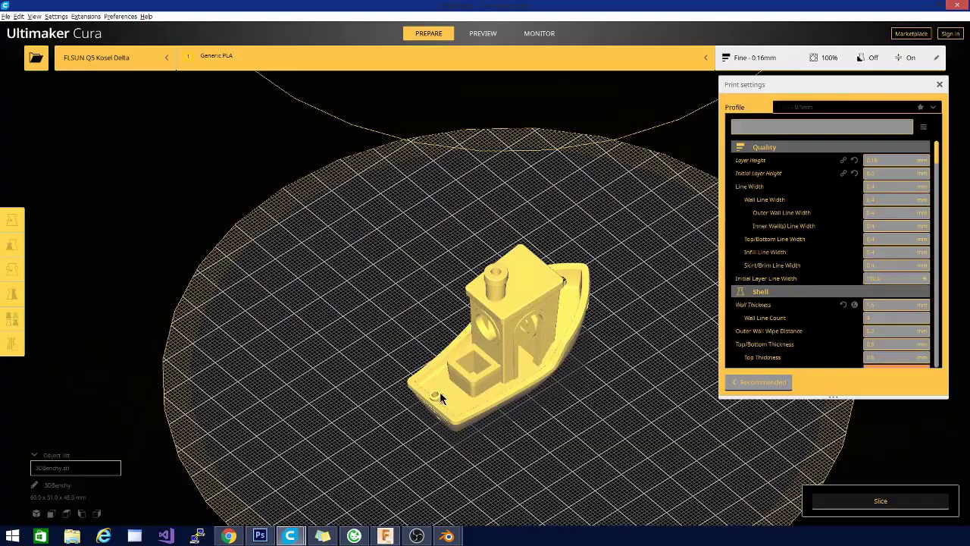
right_click_drag(448, 407, 494, 457)
right_click_drag(559, 442, 528, 414)
scroll(556, 354, "down", 1)
scroll(492, 434, "up", 5)
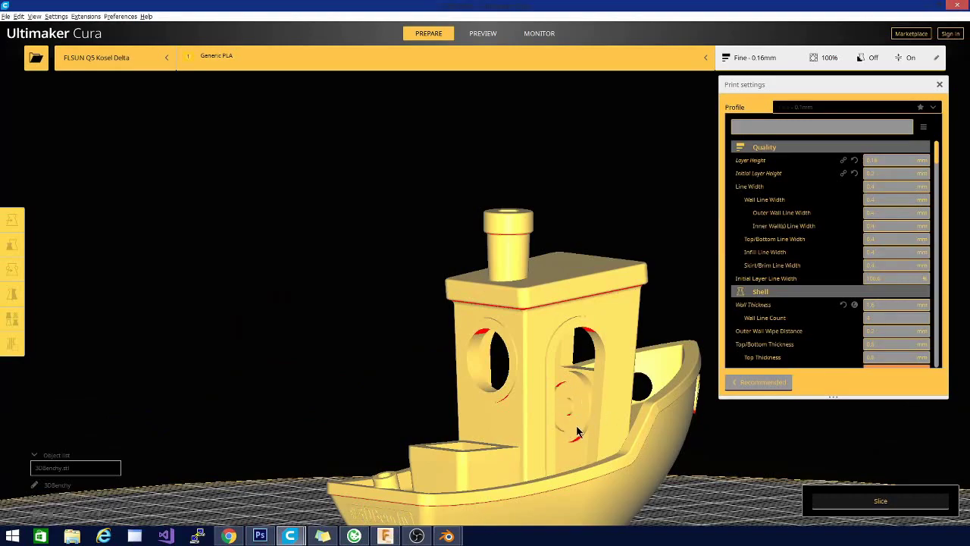
left_click(654, 478)
right_click_drag(653, 479, 613, 454)
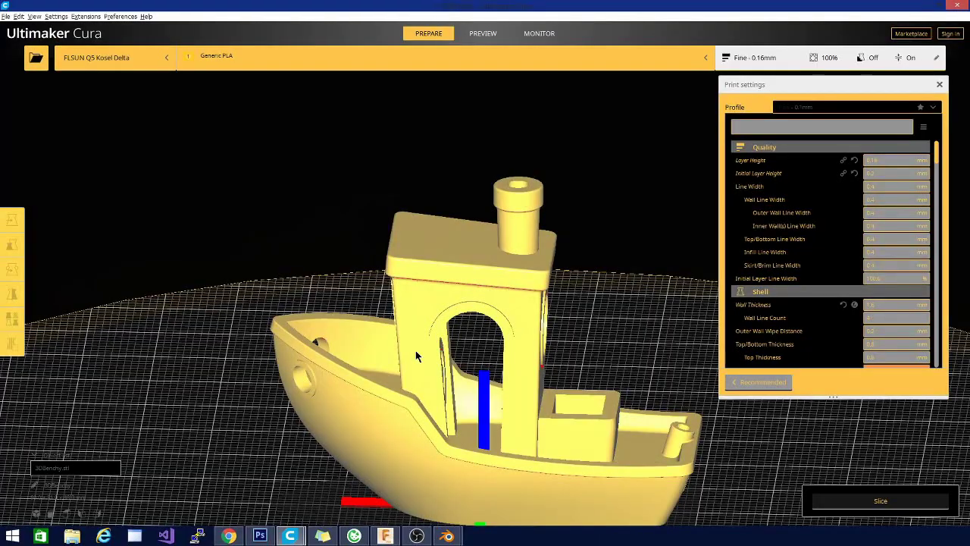
right_click_drag(476, 321, 580, 362)
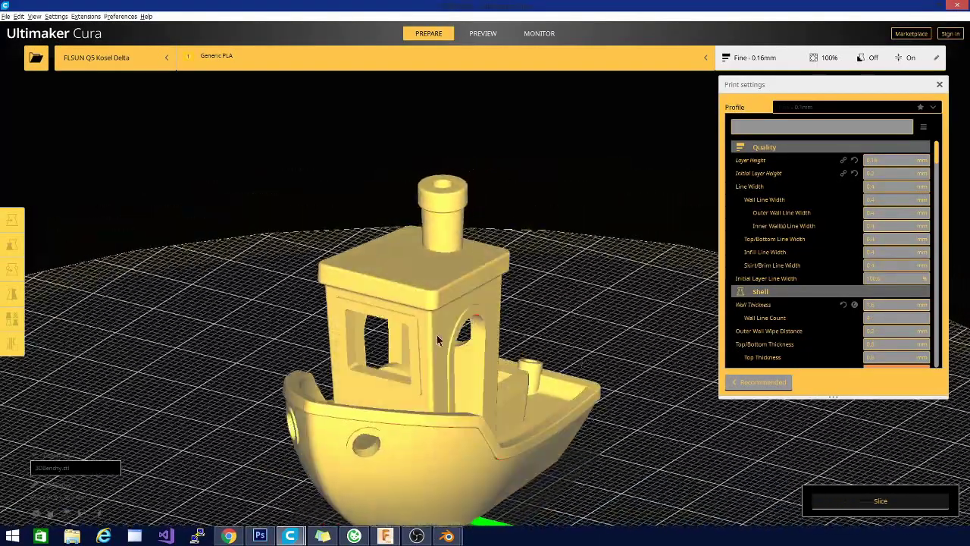
right_click_drag(438, 334, 486, 338)
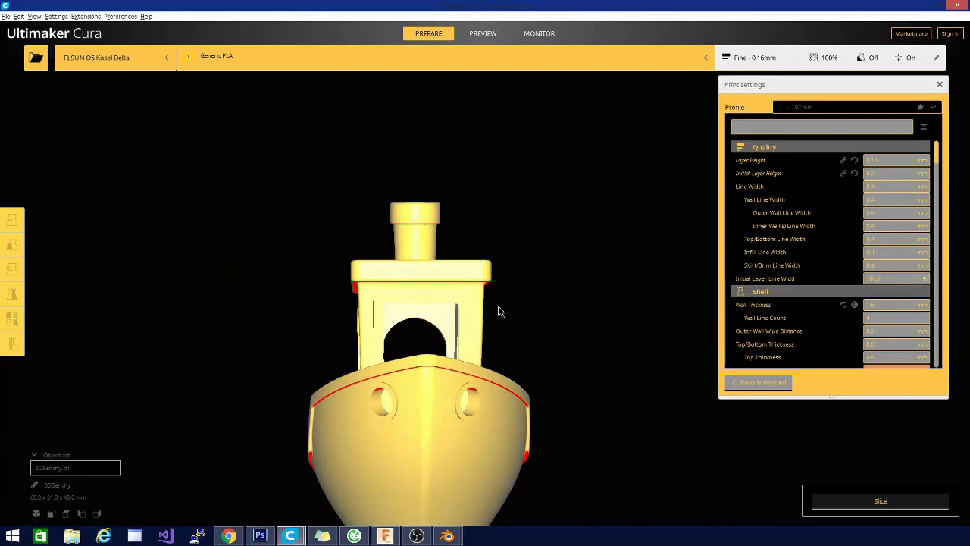
right_click_drag(498, 306, 543, 253)
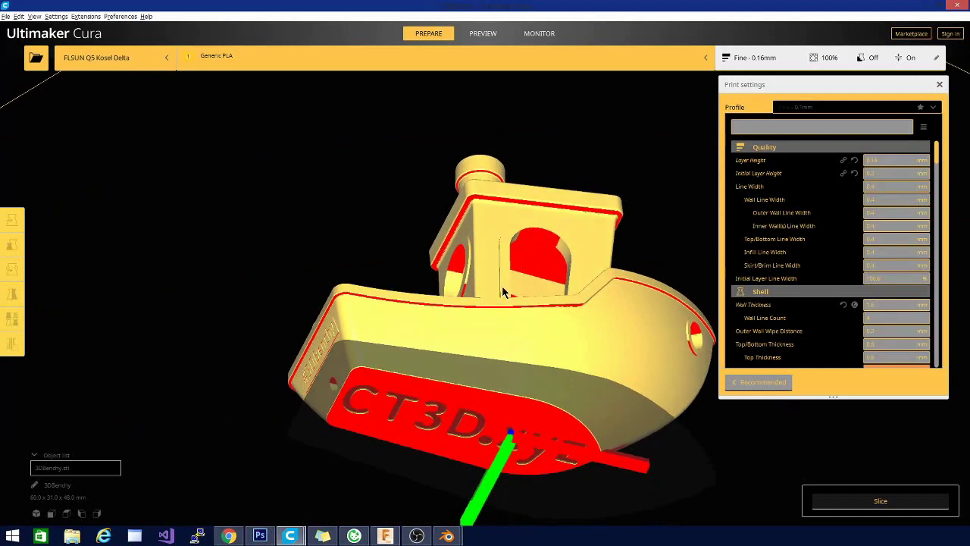
right_click_drag(502, 292, 526, 295)
right_click_drag(538, 329, 366, 318)
right_click_drag(481, 292, 458, 361)
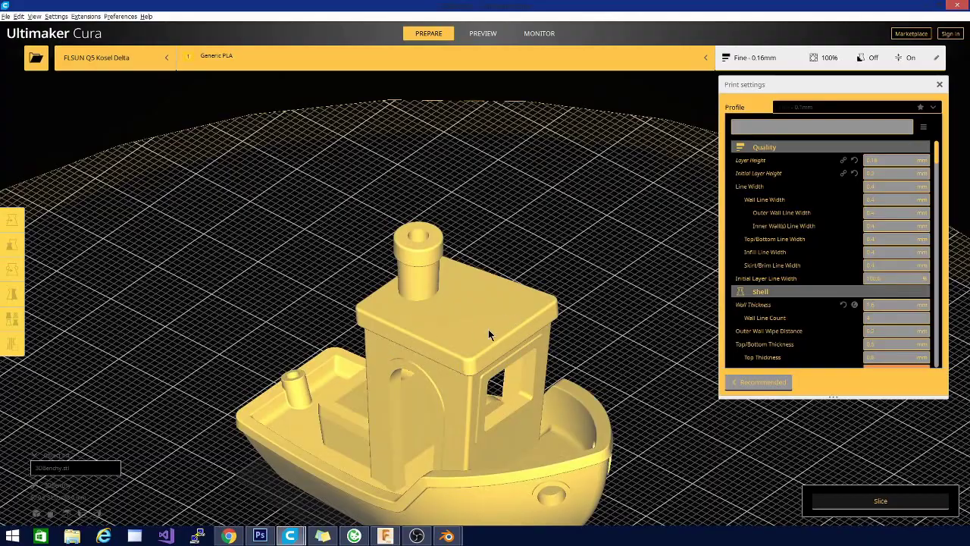
right_click_drag(443, 355, 550, 263)
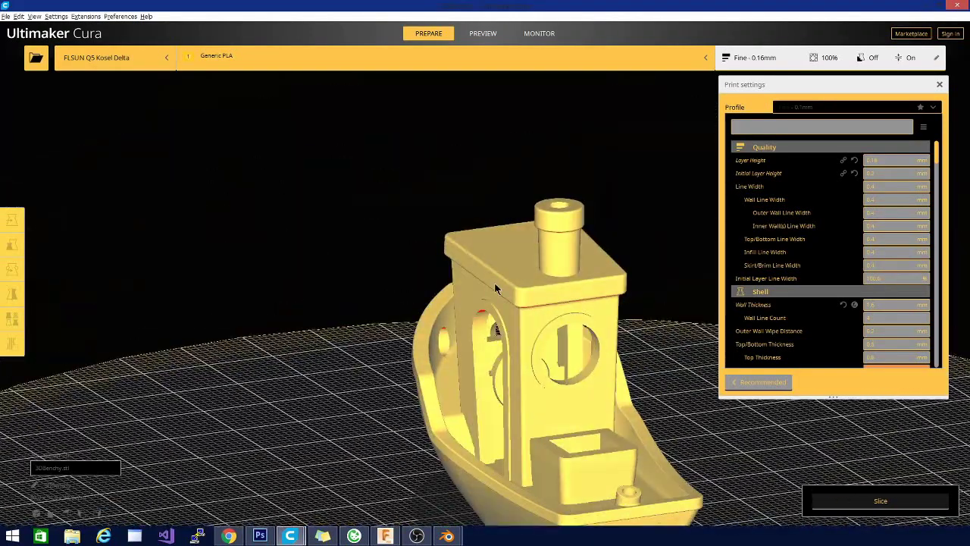
right_click_drag(429, 367, 286, 451)
Step: View the whole Benchy again and slice it with the Fine 0.16 mm profile
right_click_drag(599, 455, 392, 447)
scroll(210, 401, "up", 5)
scroll(210, 400, "down", 10)
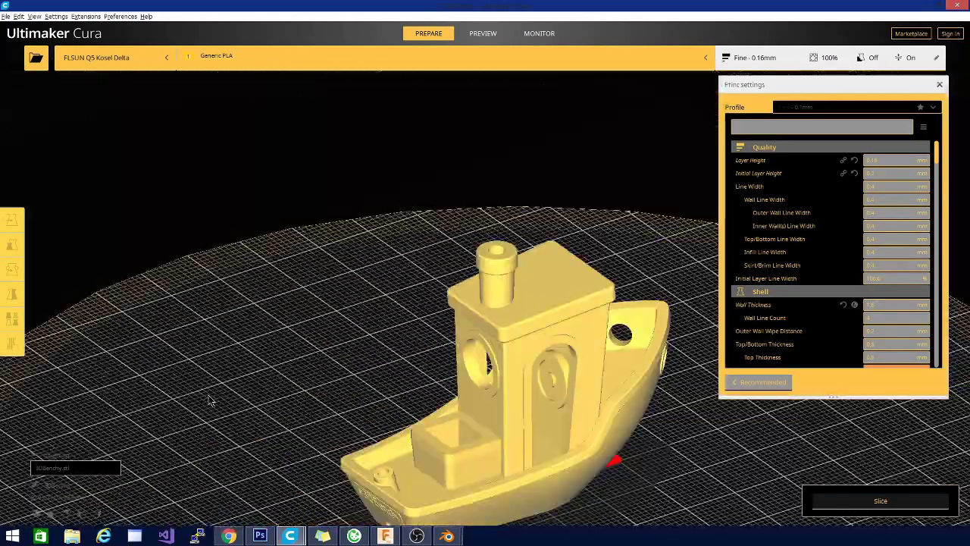
left_click(886, 501)
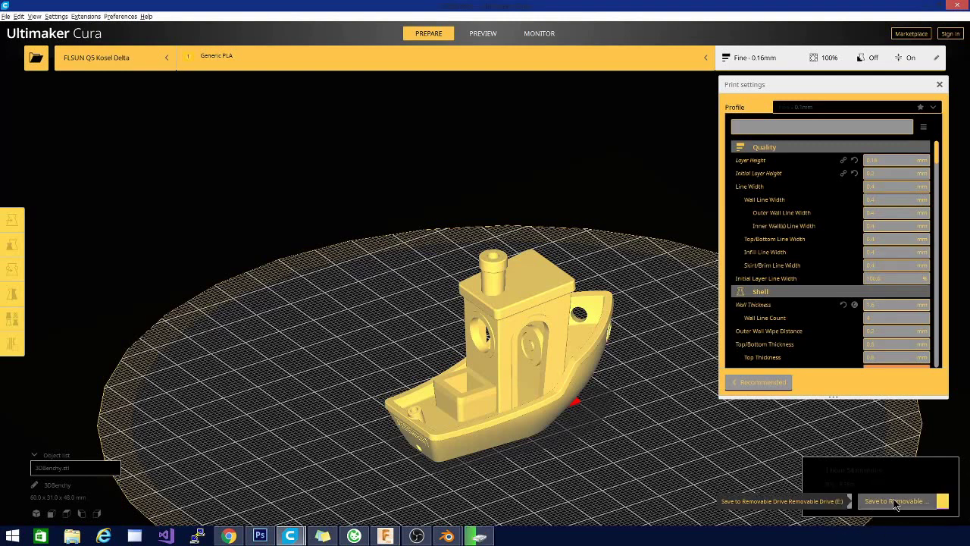
Step: Save the sliced 3DBenchy job to removable drive E:, repeating the save once
left_click(896, 504)
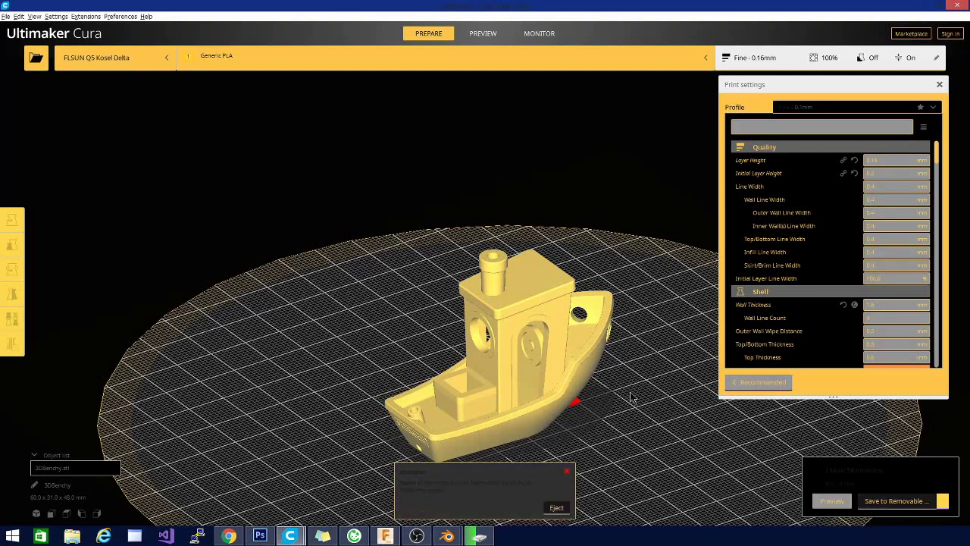
right_click_drag(610, 432, 345, 403)
right_click_drag(457, 417, 582, 427)
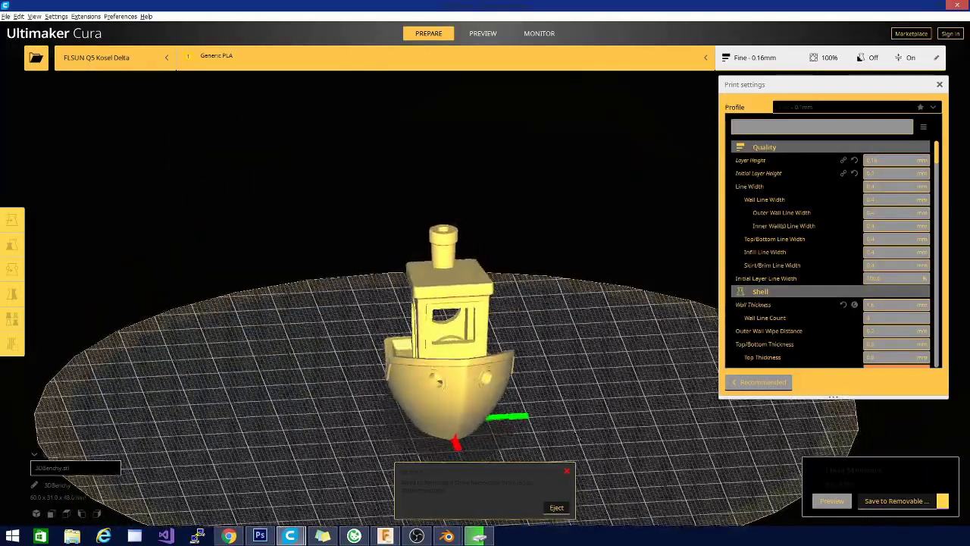
right_click_drag(681, 437, 310, 415)
right_click_drag(556, 417, 494, 411)
right_click_drag(711, 456, 419, 458)
right_click_drag(565, 410, 547, 420)
right_click_drag(624, 447, 555, 394)
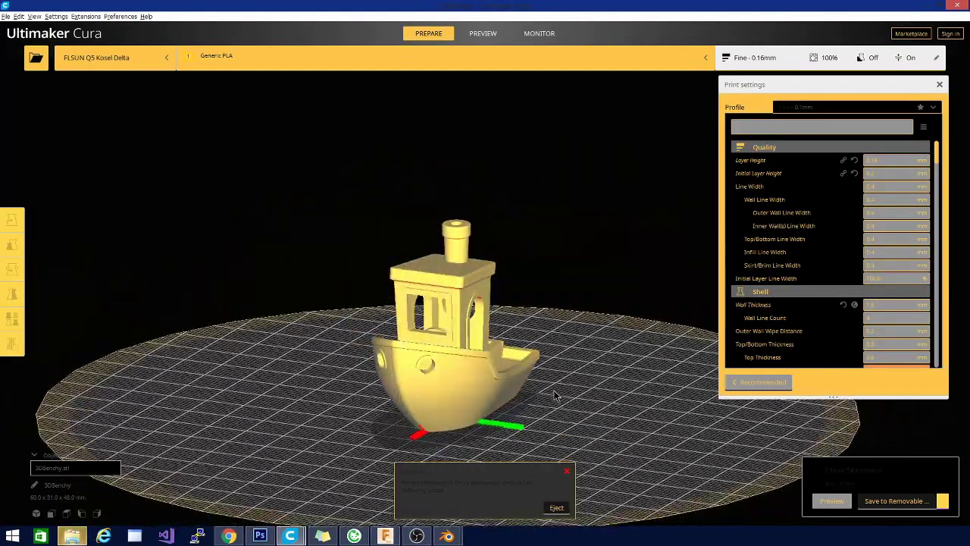
left_click(900, 504)
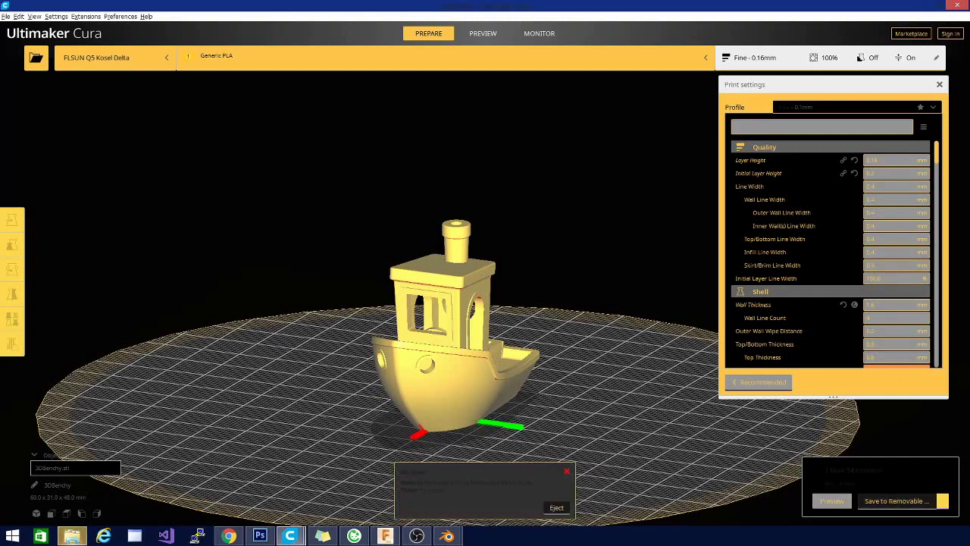